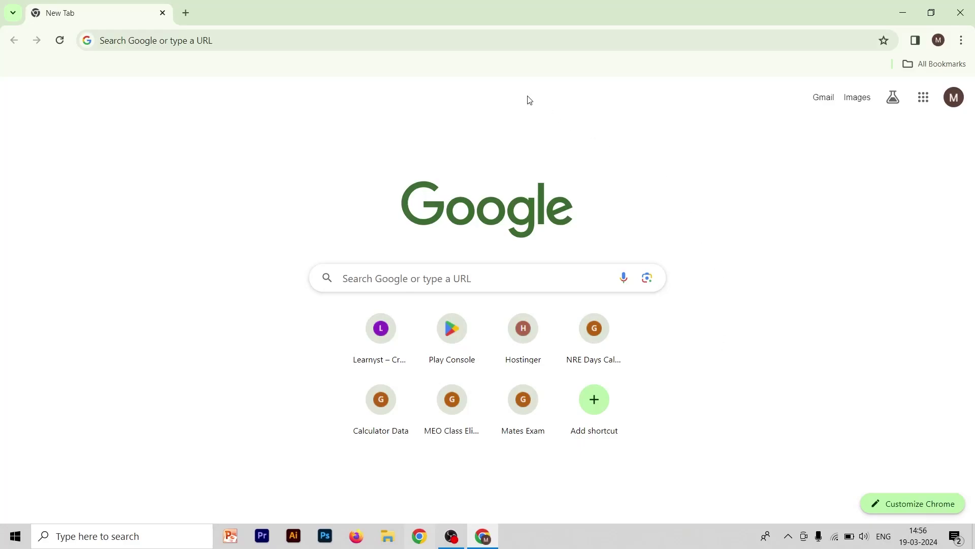
Step: Load imu.edu.in in Chrome to reach the Indian Maritime University landing page
{"action": "left_click", "coordinate": [414, 40]}
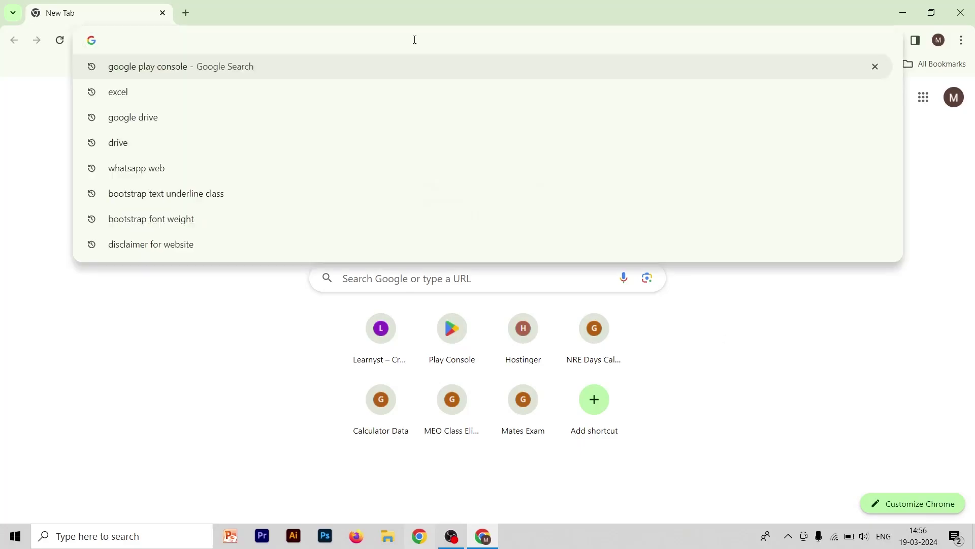
{"action": "type", "text": "i"}
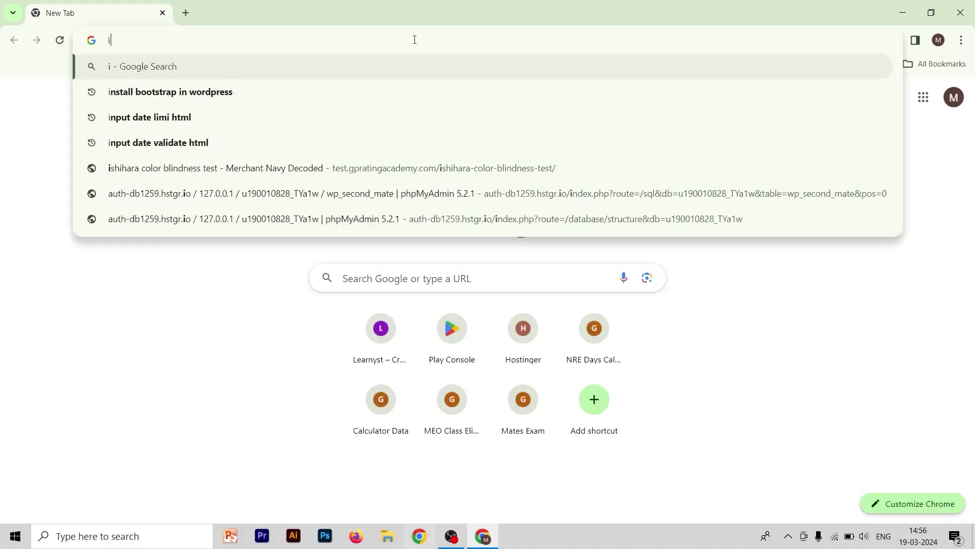
{"action": "type", "text": "mu.e"}
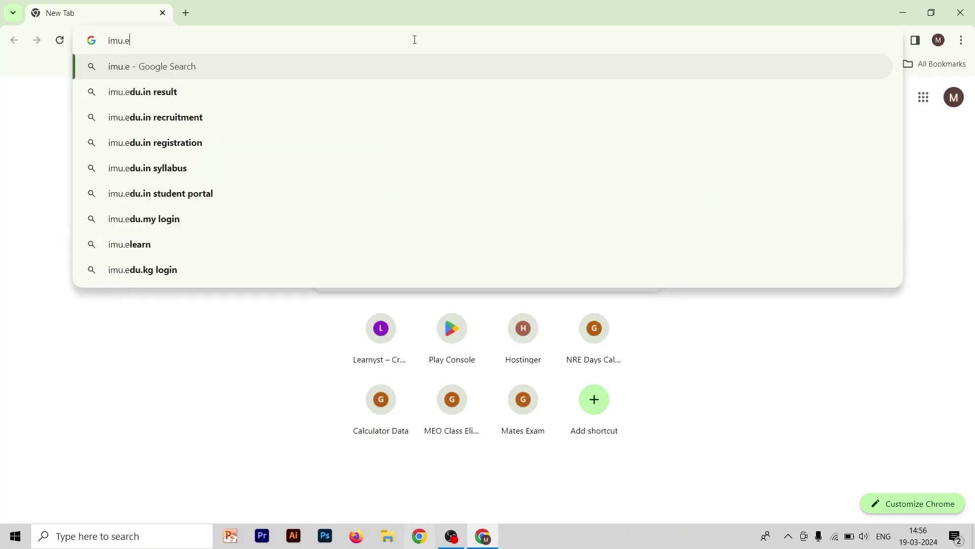
{"action": "type", "text": "du.in"}
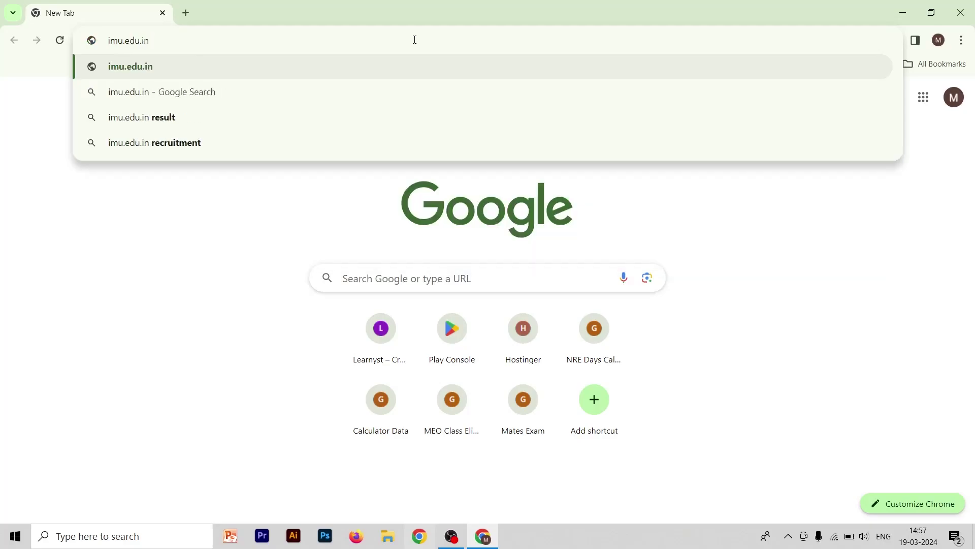
{"action": "key", "text": "Return"}
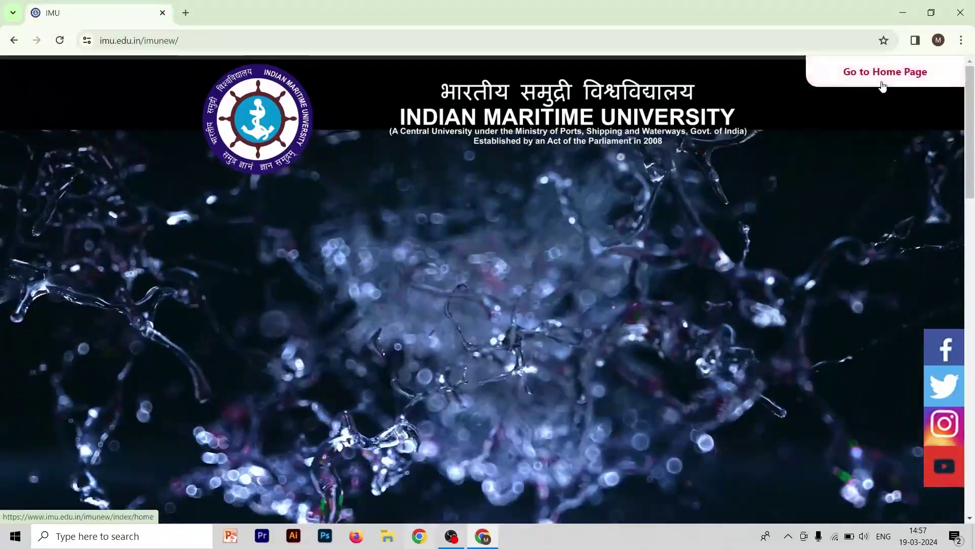
Step: Go to the home page, open Admissions 2024-25, and reveal the Apply Now options
{"action": "left_click", "coordinate": [882, 85]}
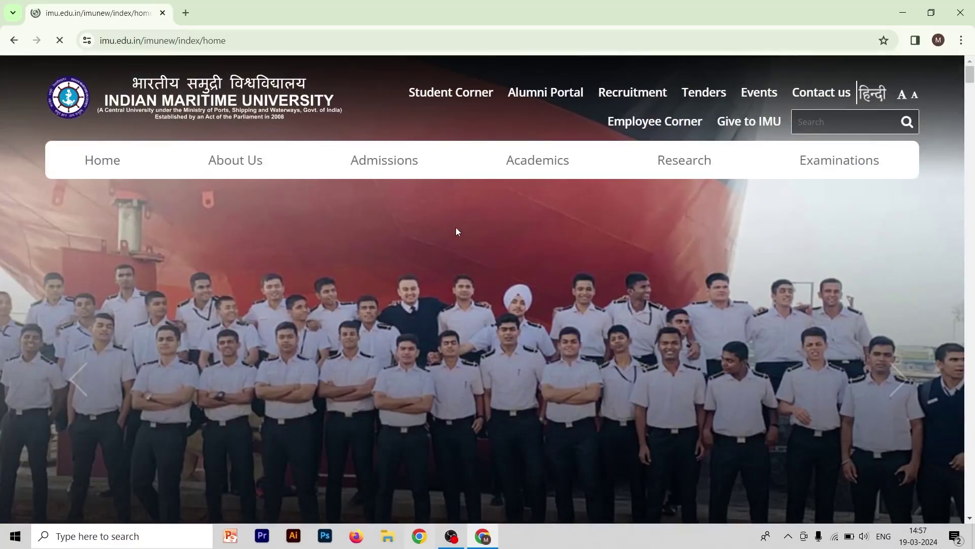
{"action": "mouse_move", "coordinate": [372, 167]}
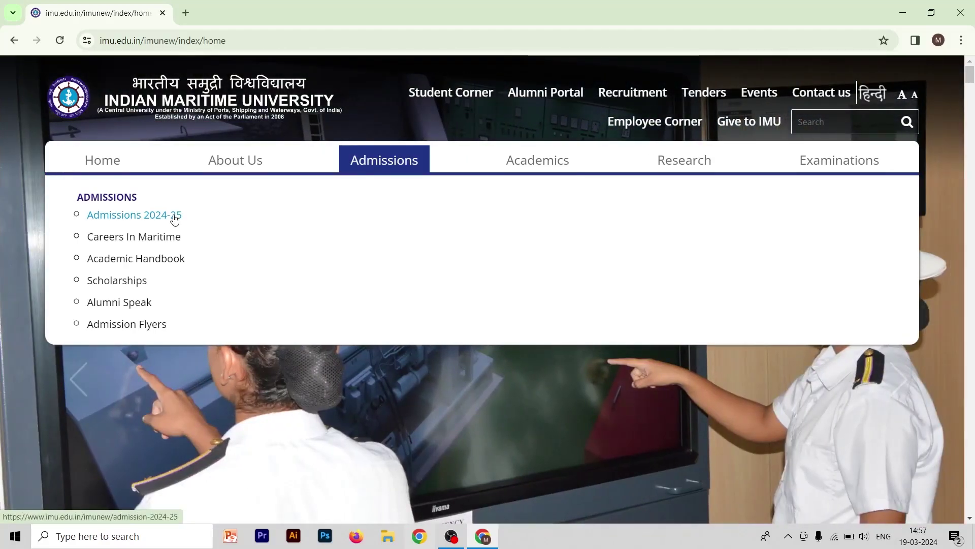
{"action": "left_click", "coordinate": [175, 219]}
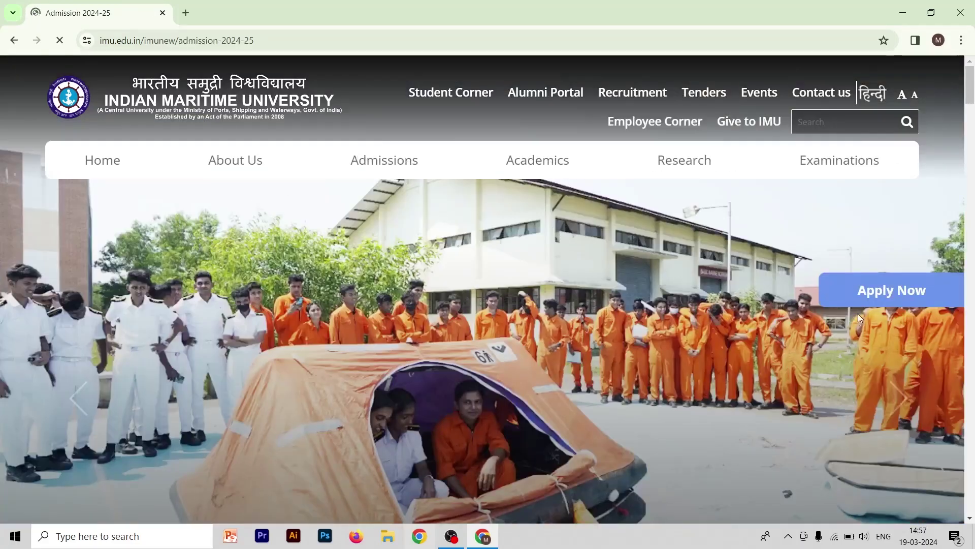
{"action": "mouse_move", "coordinate": [862, 294]}
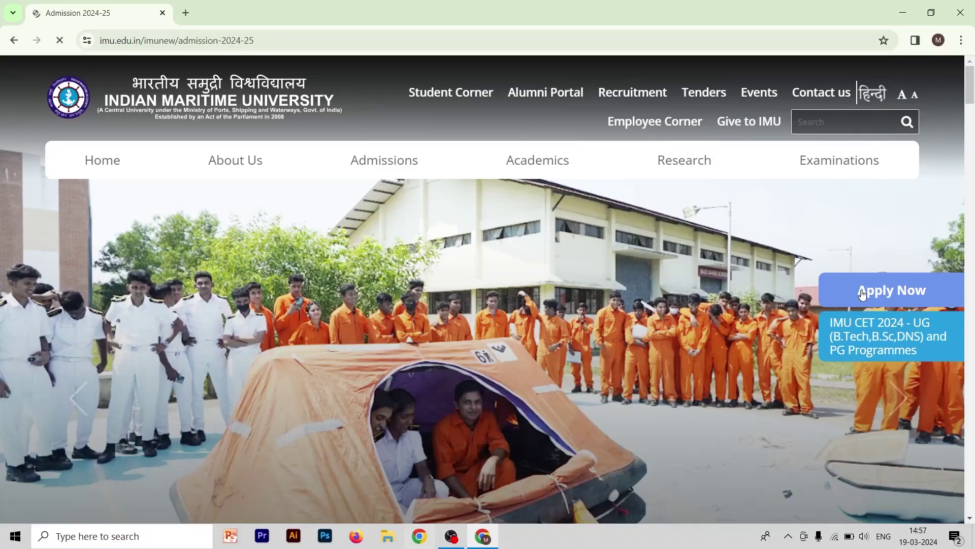
Step: Open the IMU CET 2024 UG and PG registration link and choose New Registration
{"action": "left_click", "coordinate": [870, 330]}
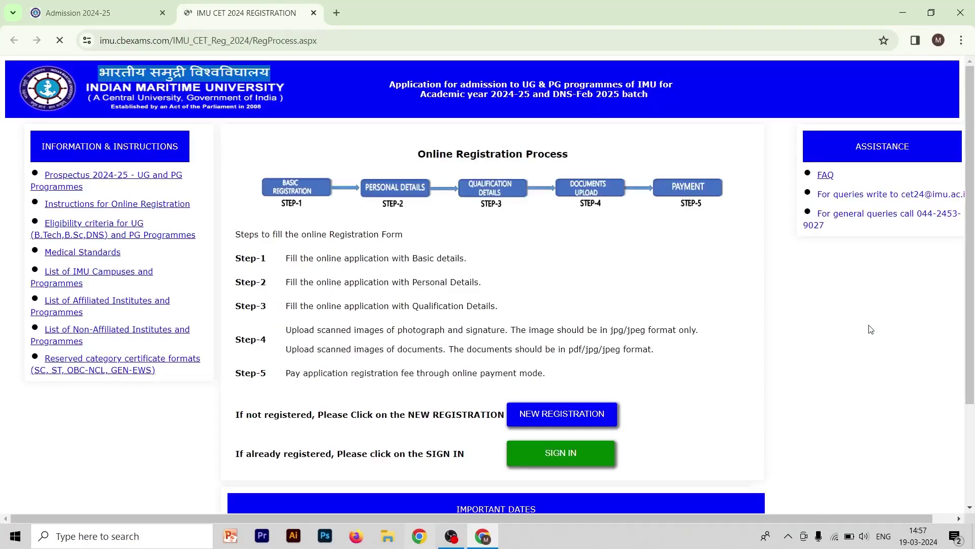
{"action": "scroll", "coordinate": [514, 281], "scroll_direction": "down", "scroll_amount": 1}
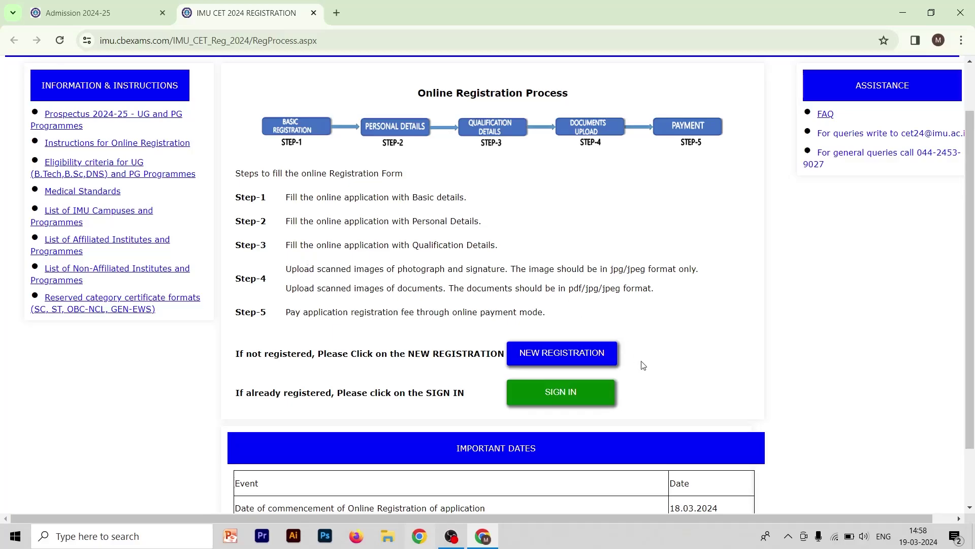
{"action": "scroll", "coordinate": [642, 365], "scroll_direction": "down", "scroll_amount": 1}
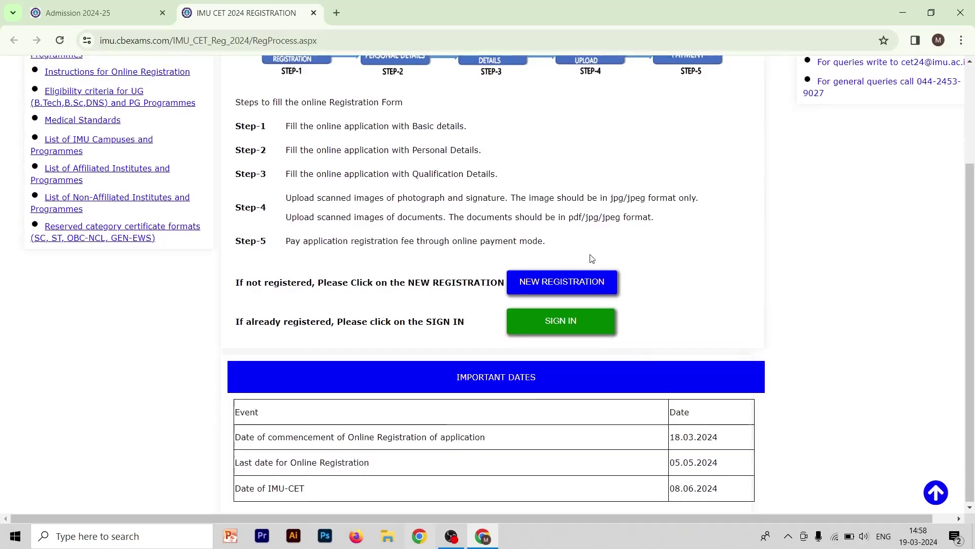
{"action": "left_click", "coordinate": [577, 287]}
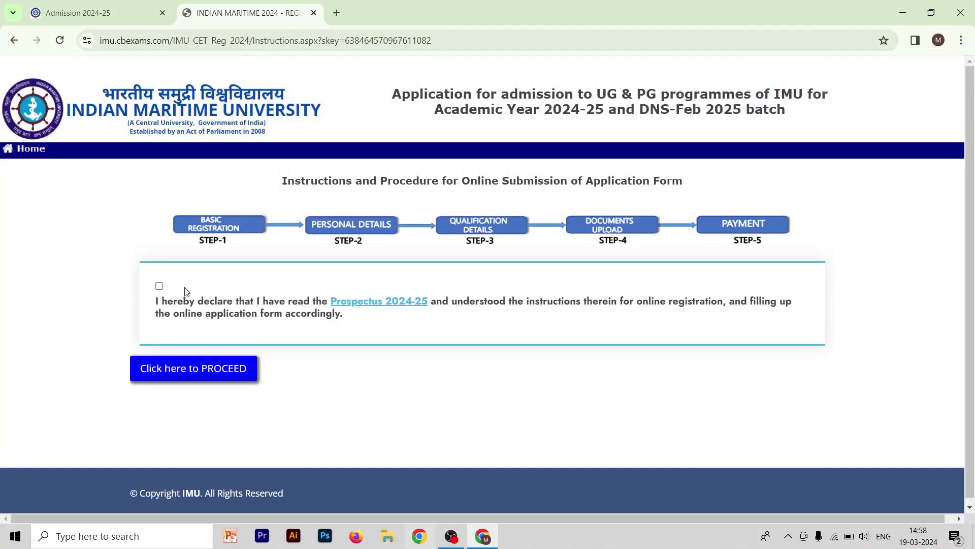
Step: Accept the prospectus declaration and proceed to the Step 1 Basic Details form
{"action": "left_click", "coordinate": [159, 287]}
{"action": "left_click", "coordinate": [207, 371]}
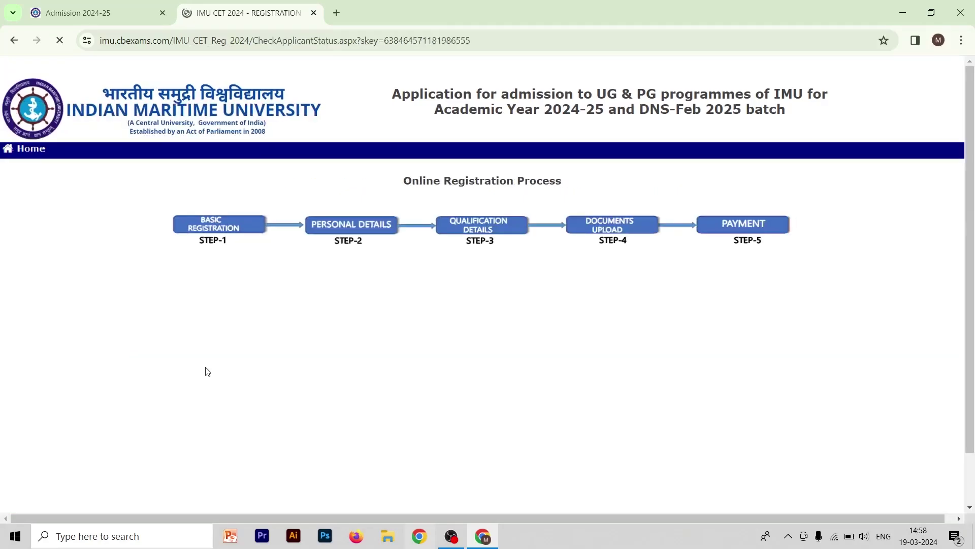
{"action": "scroll", "coordinate": [207, 371], "scroll_direction": "down", "scroll_amount": 3}
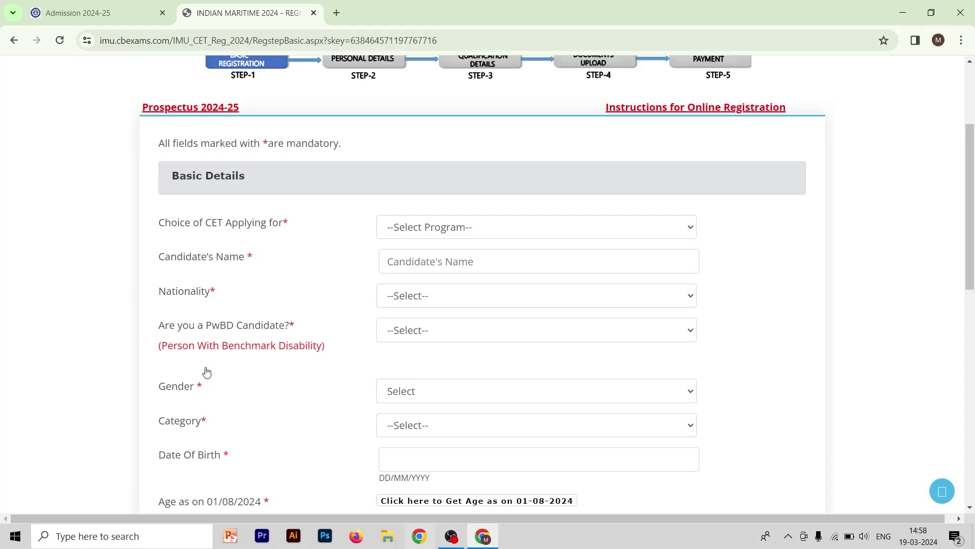
Step: Select UG Technical Courses as the CET programme to apply for
{"action": "scroll", "coordinate": [207, 371], "scroll_direction": "down", "scroll_amount": 3}
{"action": "scroll", "coordinate": [207, 372], "scroll_direction": "up", "scroll_amount": 5}
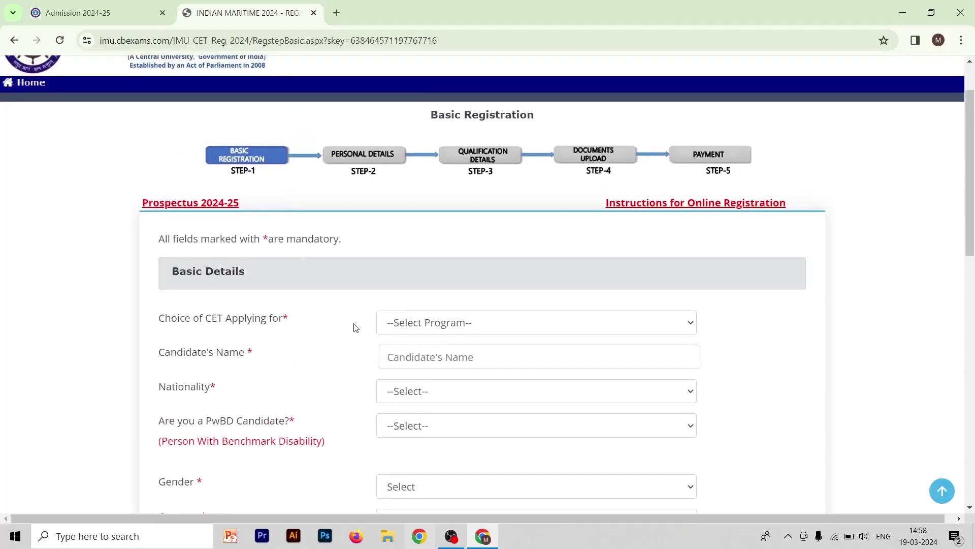
{"action": "left_click", "coordinate": [482, 322]}
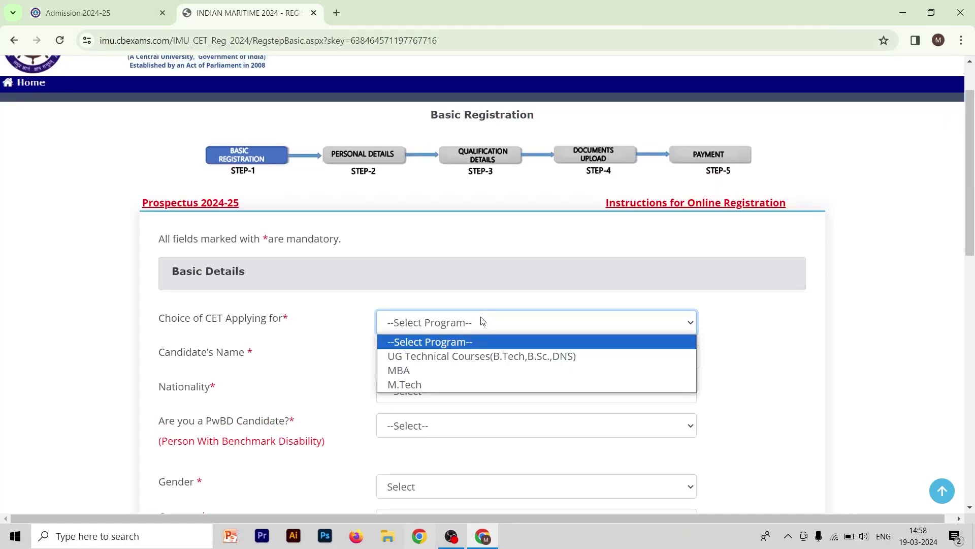
{"action": "left_click", "coordinate": [480, 356]}
Step: Enter the captcha, correcting a mistyped character, and accept the application declaration
{"action": "scroll", "coordinate": [479, 359], "scroll_direction": "down", "scroll_amount": 2}
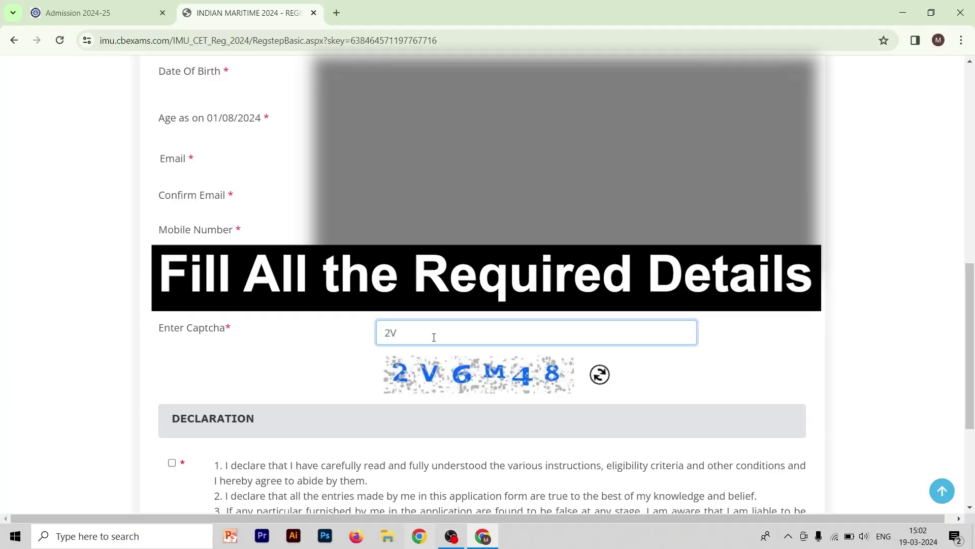
{"action": "type", "text": "6M$"}
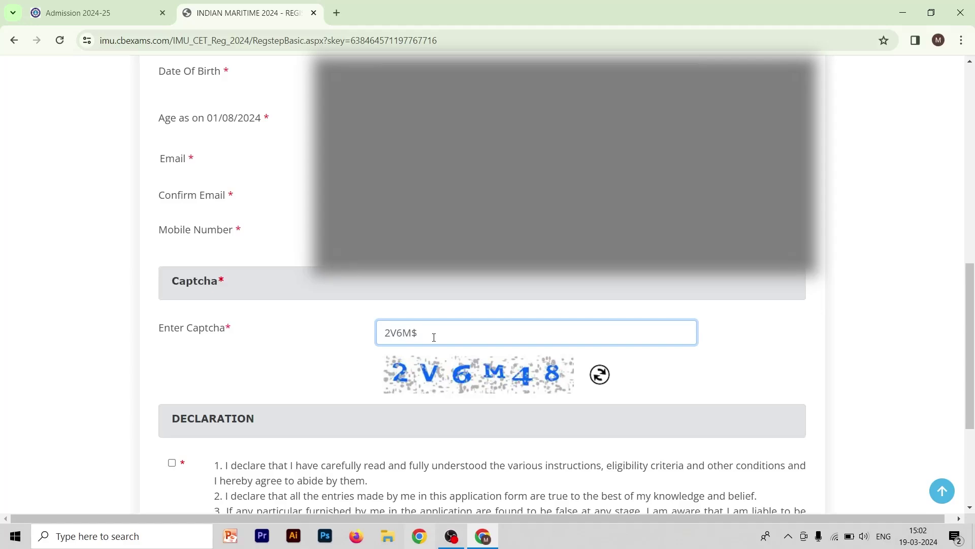
{"action": "key", "text": "BackSpace"}
{"action": "type", "text": "48"}
{"action": "scroll", "coordinate": [435, 337], "scroll_direction": "down", "scroll_amount": 3}
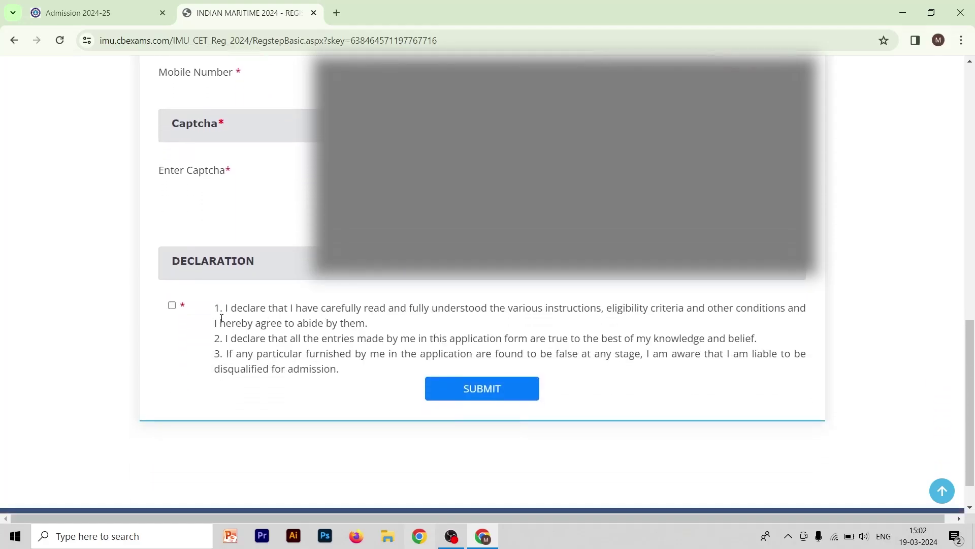
{"action": "left_click", "coordinate": [172, 307]}
Step: Confirm and submit the basic registration, then submit the completed personal details
{"action": "left_click", "coordinate": [473, 390]}
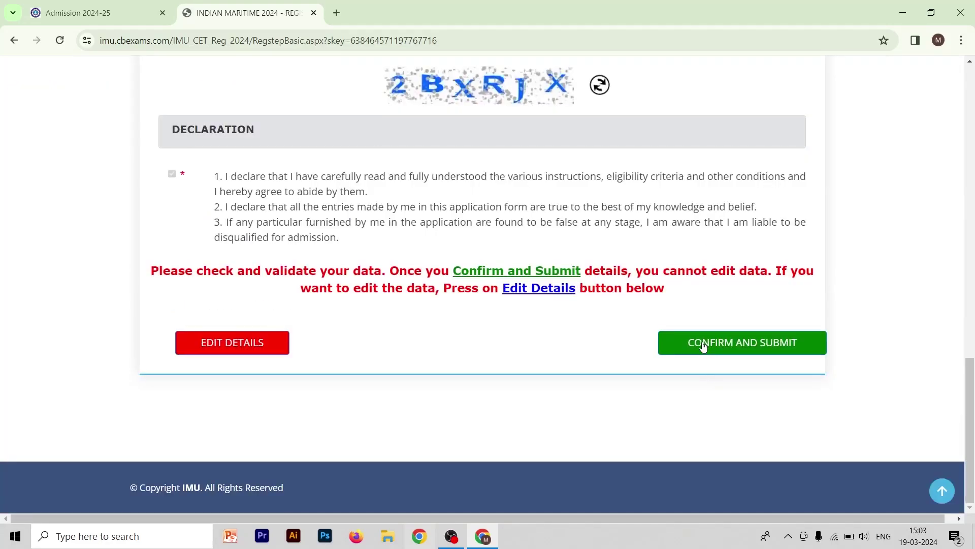
{"action": "left_click", "coordinate": [703, 344]}
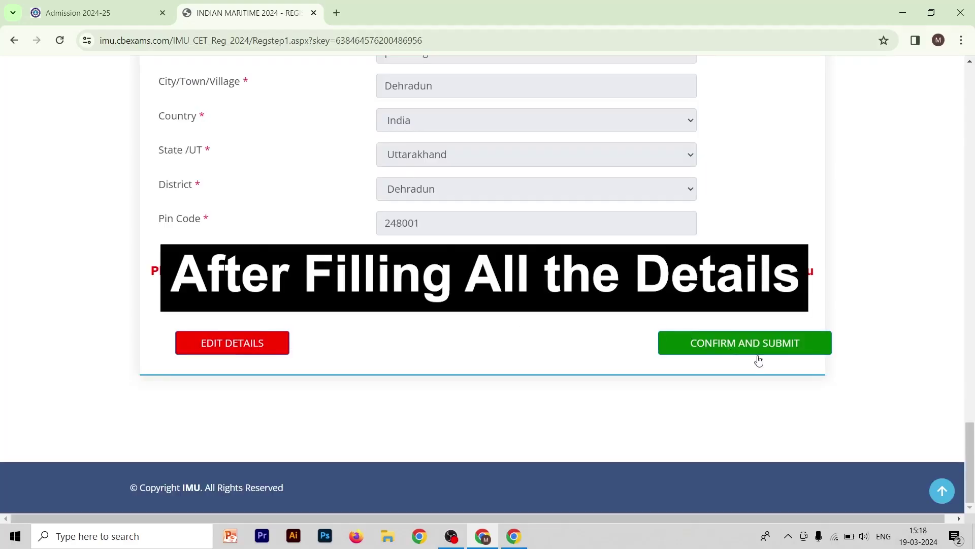
{"action": "left_click", "coordinate": [743, 343]}
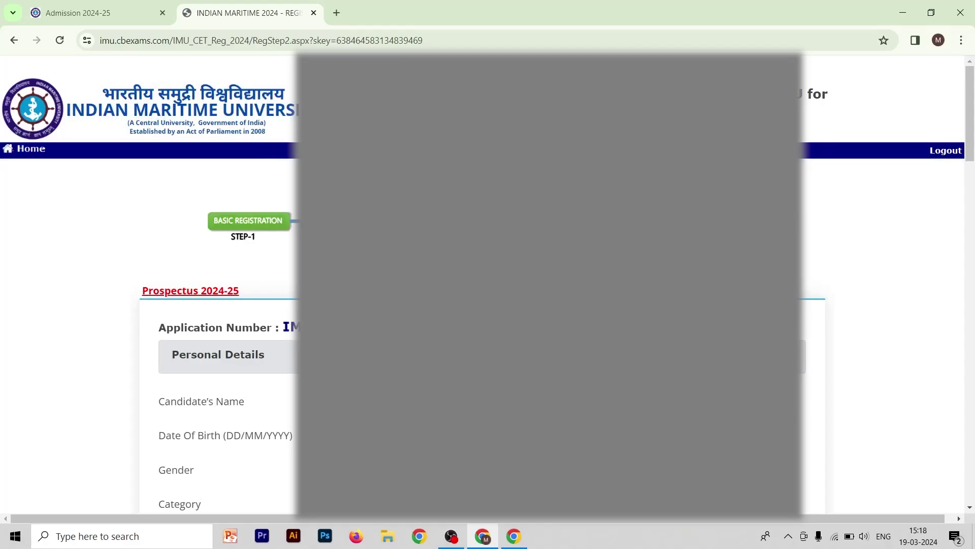
Step: Review the centre preference and qualification page, then reload it
{"action": "scroll", "coordinate": [219, 305], "scroll_direction": "down", "scroll_amount": 3}
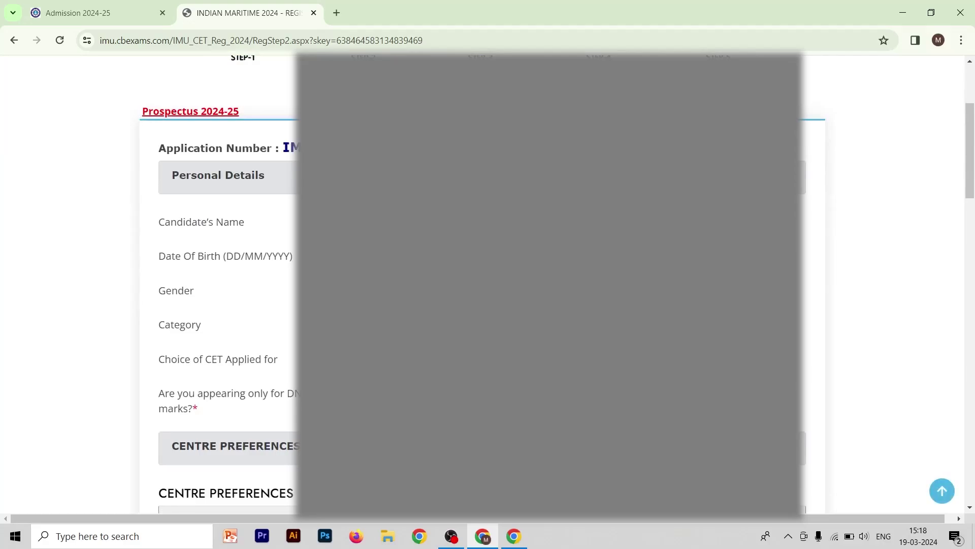
{"action": "scroll", "coordinate": [218, 305], "scroll_direction": "down", "scroll_amount": 2}
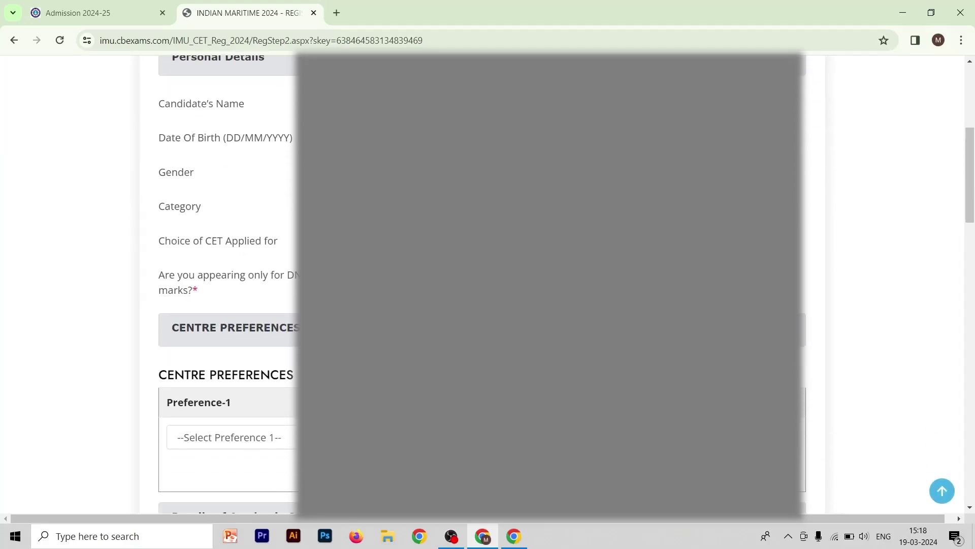
{"action": "scroll", "coordinate": [287, 293], "scroll_direction": "up", "scroll_amount": 2}
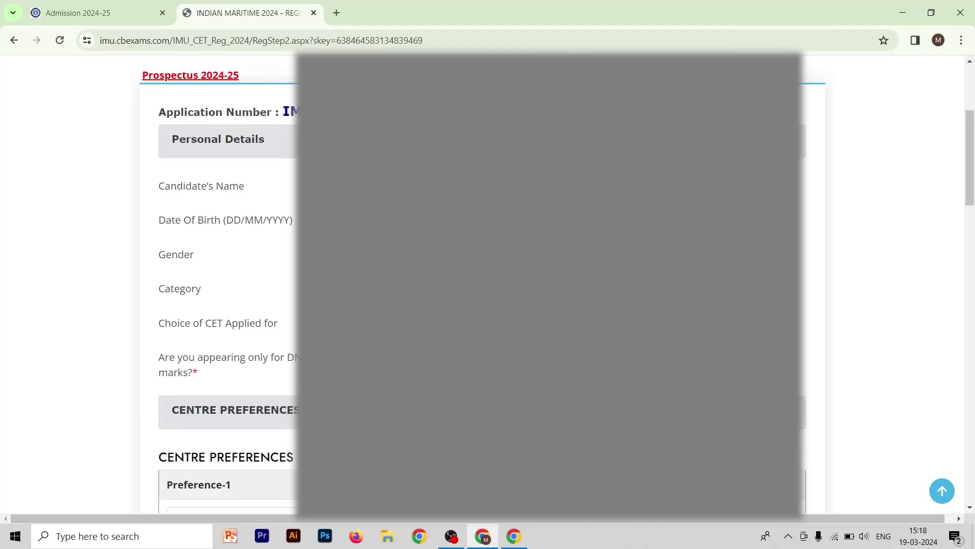
{"action": "scroll", "coordinate": [229, 285], "scroll_direction": "down", "scroll_amount": 2}
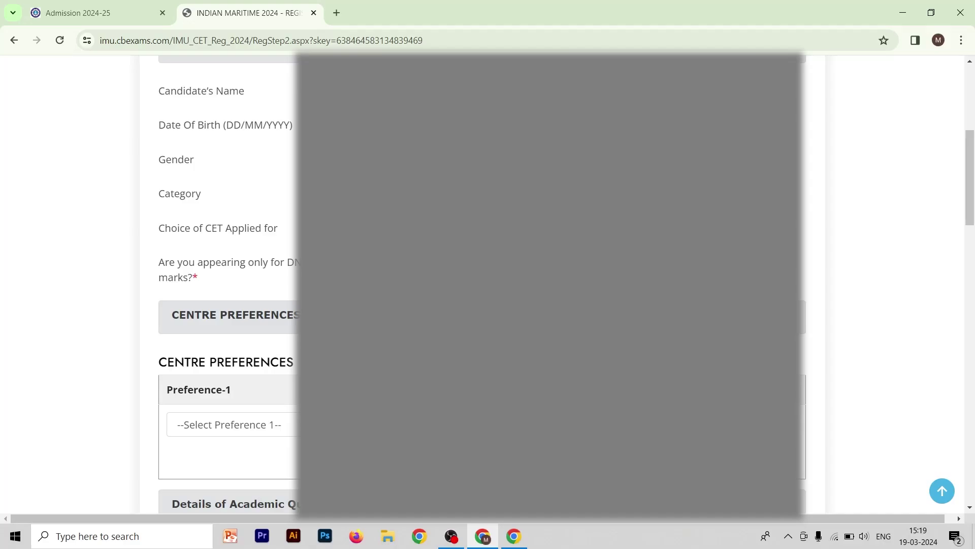
{"action": "key", "text": "F5"}
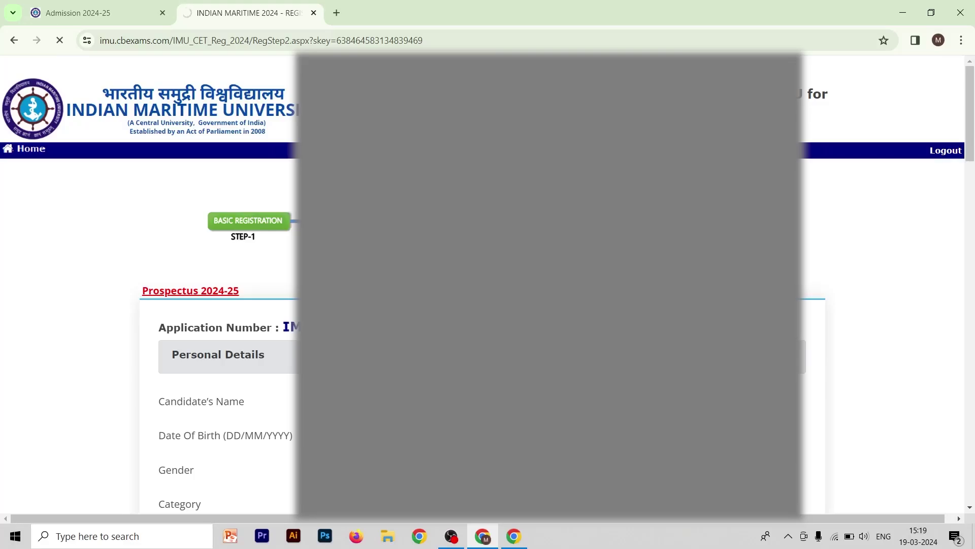
Step: Submit the DEHRADUN Preference-1 centre choice and academic qualification details
{"action": "scroll", "coordinate": [488, 285], "scroll_direction": "down", "scroll_amount": 8}
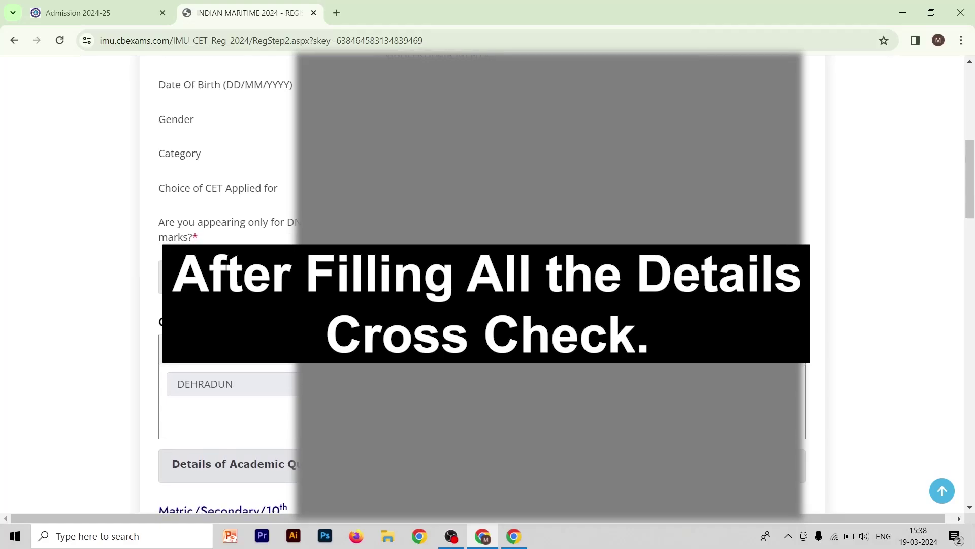
{"action": "scroll", "coordinate": [488, 285], "scroll_direction": "up", "scroll_amount": 5}
{"action": "scroll", "coordinate": [487, 284], "scroll_direction": "down", "scroll_amount": 12}
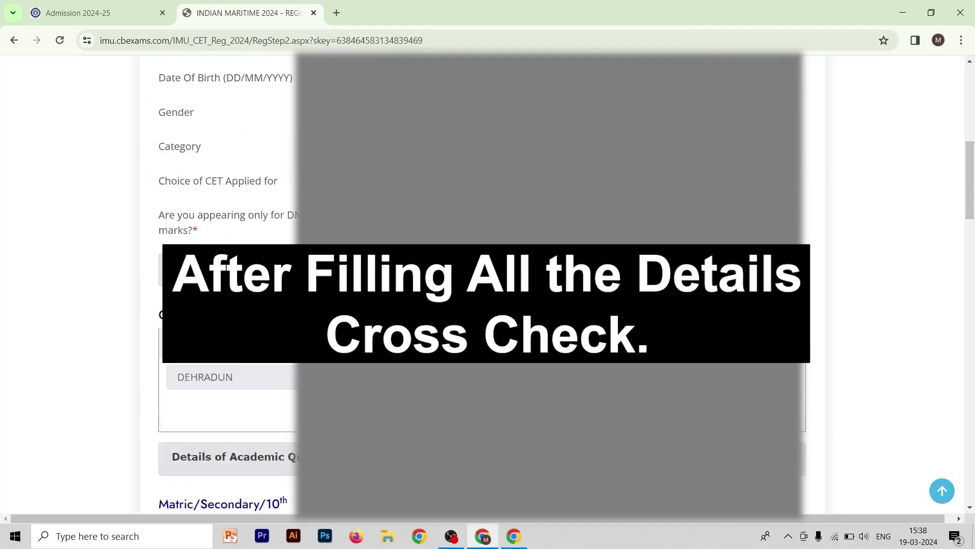
{"action": "scroll", "coordinate": [487, 285], "scroll_direction": "down", "scroll_amount": 10}
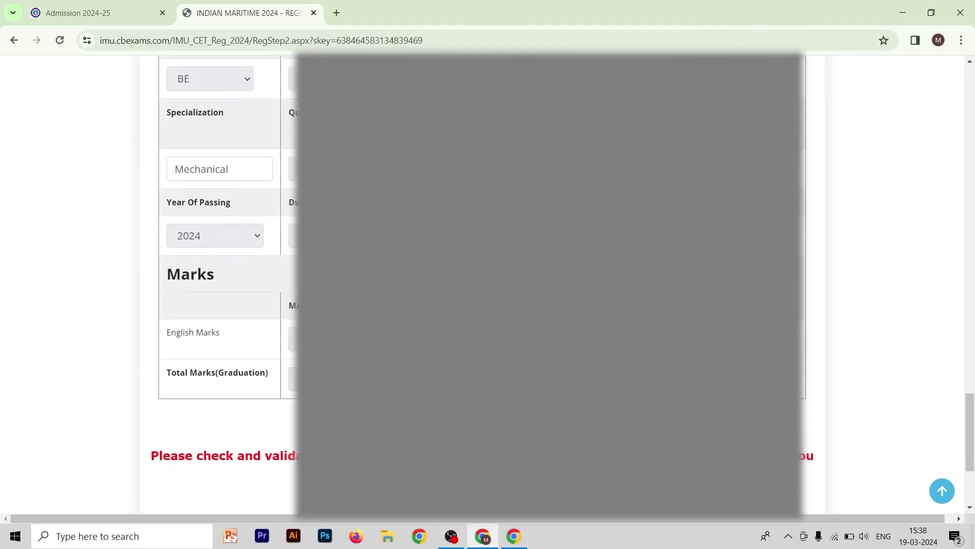
{"action": "scroll", "coordinate": [487, 285], "scroll_direction": "down", "scroll_amount": 1}
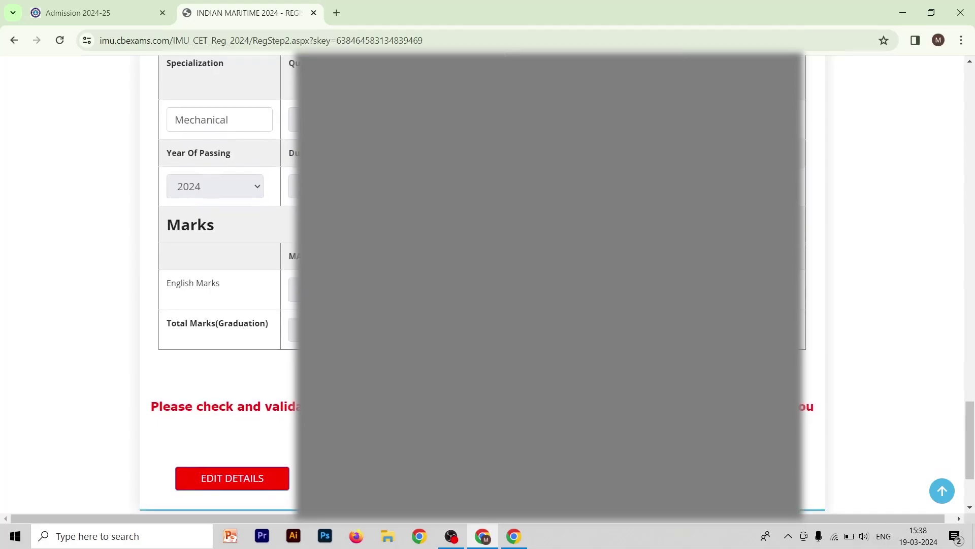
{"action": "scroll", "coordinate": [488, 285], "scroll_direction": "up", "scroll_amount": 15}
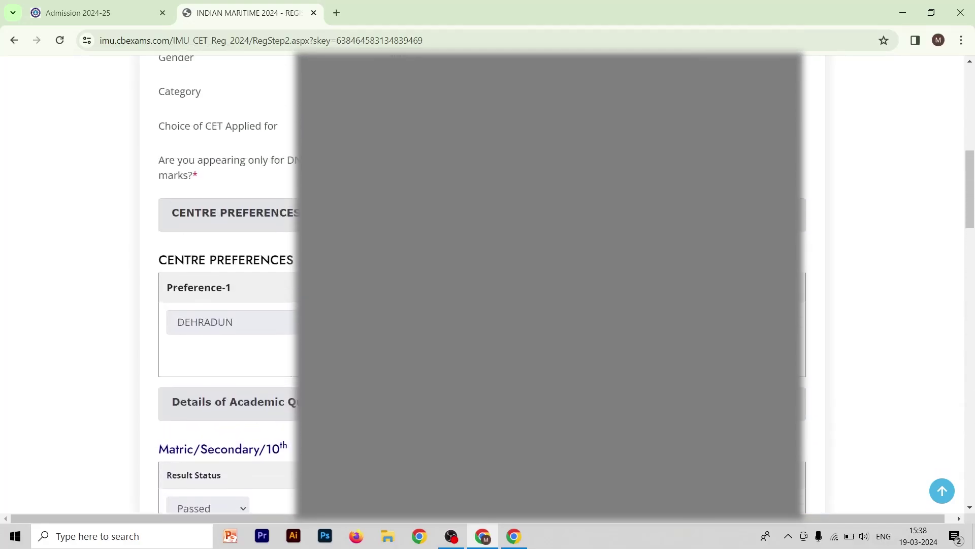
{"action": "scroll", "coordinate": [488, 285], "scroll_direction": "down", "scroll_amount": 8}
{"action": "scroll", "coordinate": [488, 285], "scroll_direction": "down", "scroll_amount": 10}
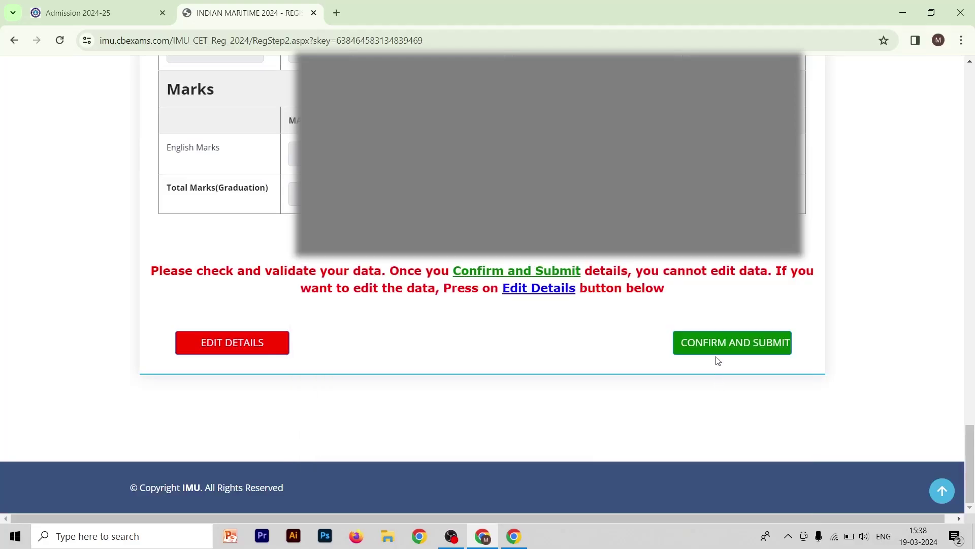
{"action": "left_click", "coordinate": [716, 352]}
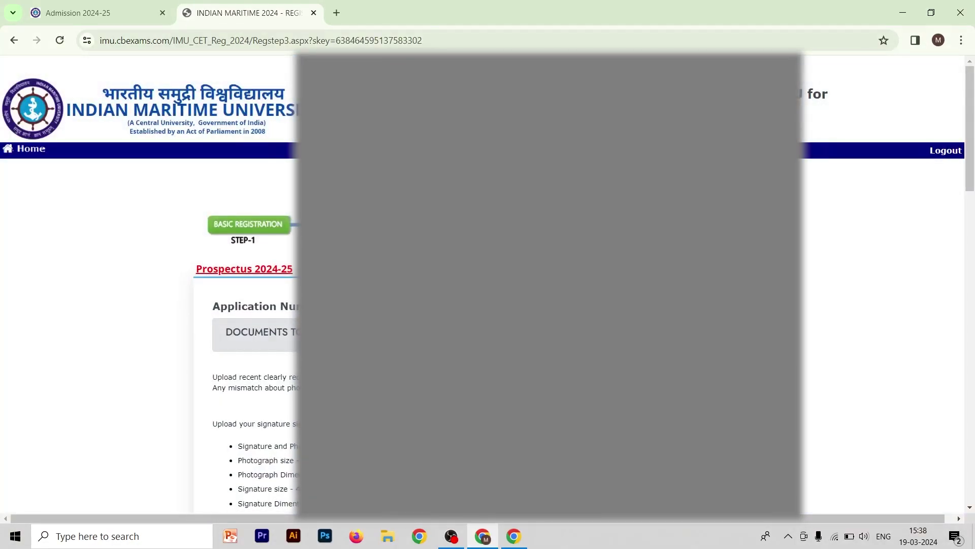
{"action": "scroll", "coordinate": [720, 338], "scroll_direction": "down", "scroll_amount": 2}
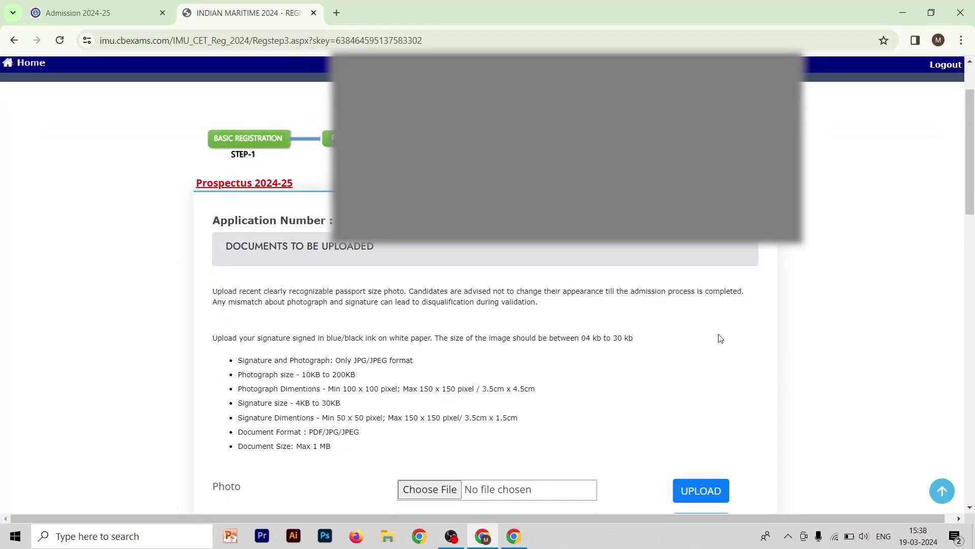
{"action": "scroll", "coordinate": [720, 338], "scroll_direction": "down", "scroll_amount": 2}
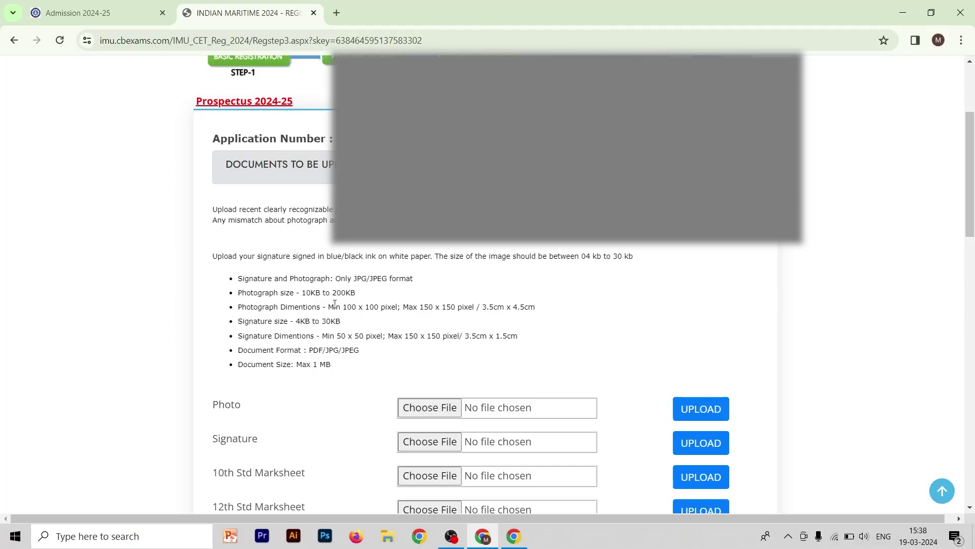
{"action": "scroll", "coordinate": [334, 304], "scroll_direction": "down", "scroll_amount": 3}
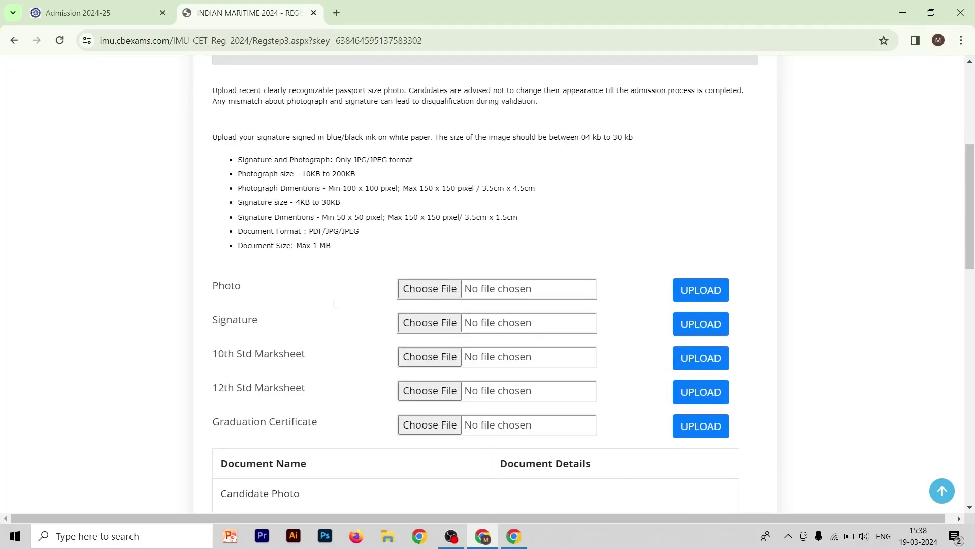
{"action": "scroll", "coordinate": [335, 304], "scroll_direction": "down", "scroll_amount": 2}
{"action": "scroll", "coordinate": [334, 304], "scroll_direction": "down", "scroll_amount": 15}
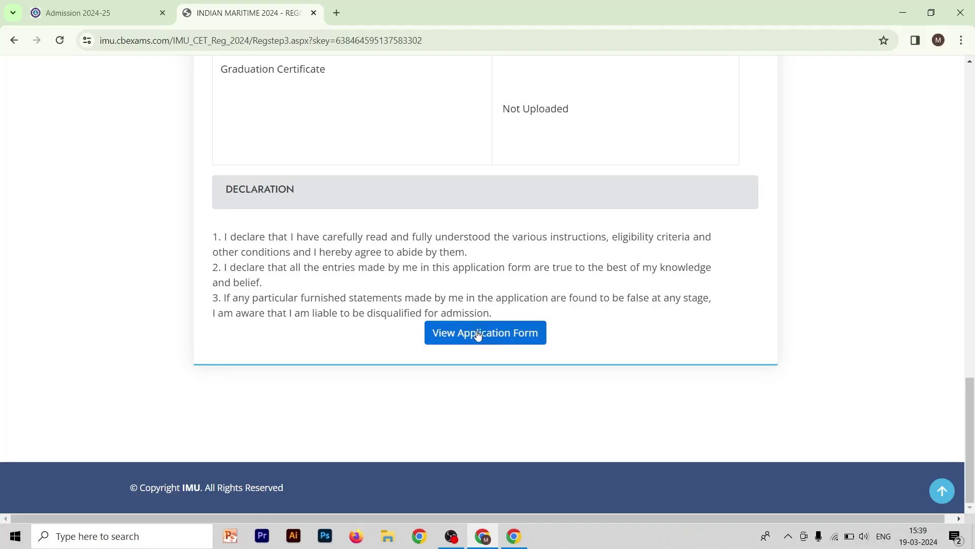
{"action": "scroll", "coordinate": [478, 335], "scroll_direction": "up", "scroll_amount": 15}
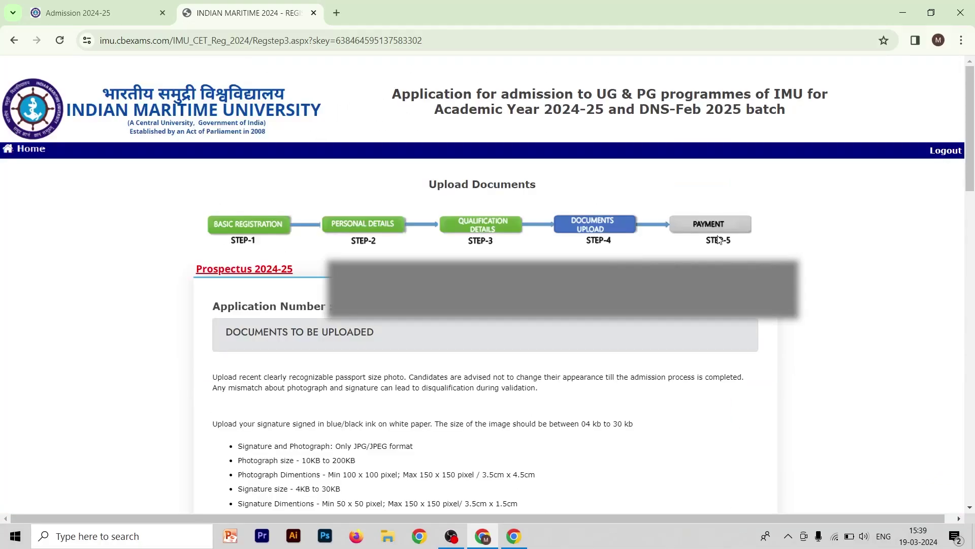